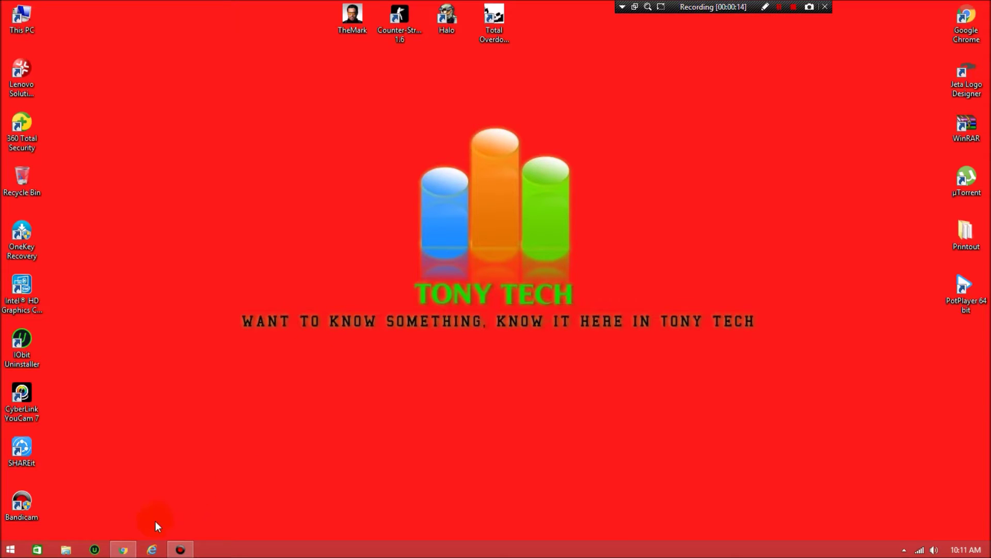
- Bring the Google Chrome window forward from the taskbar to show its new tab page
click(123, 551)
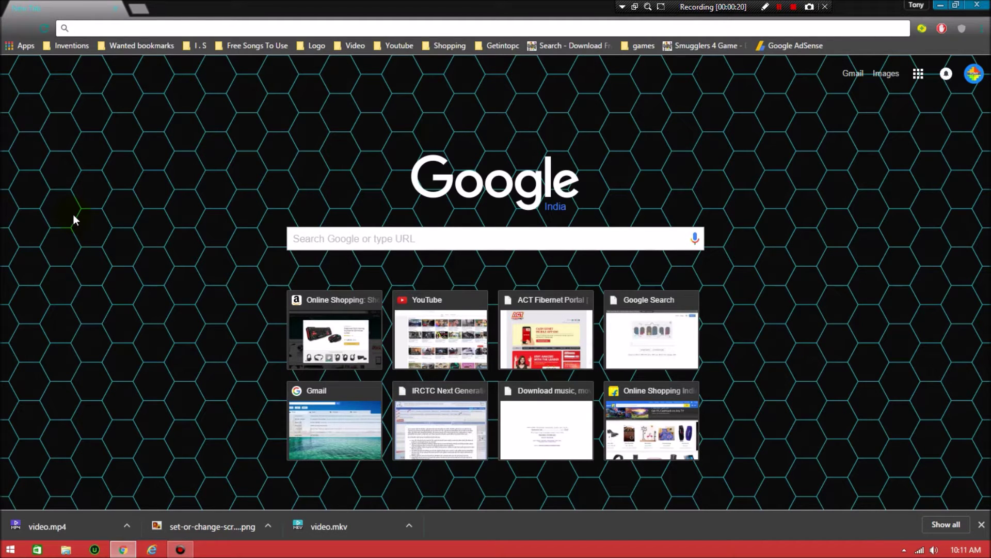
text(www.)
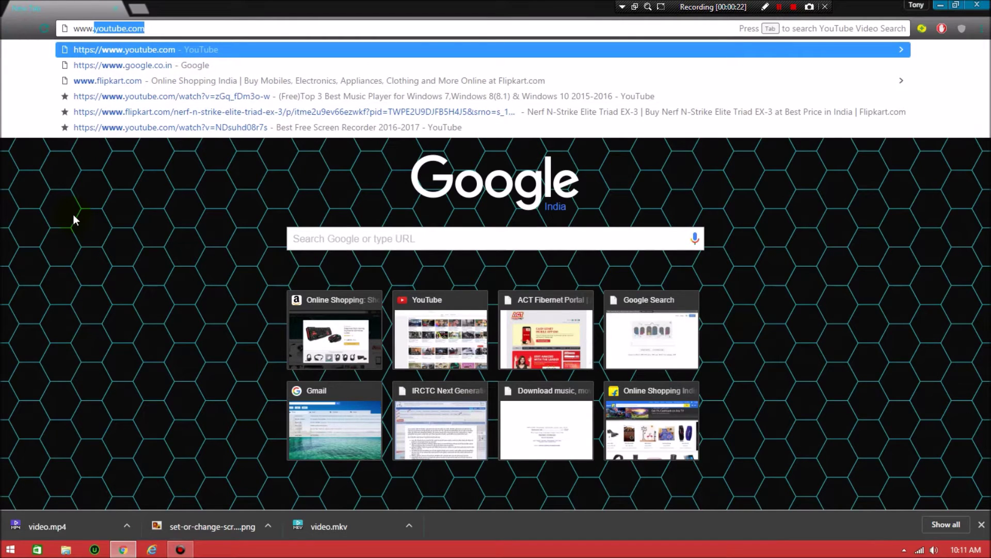
text(jeta)
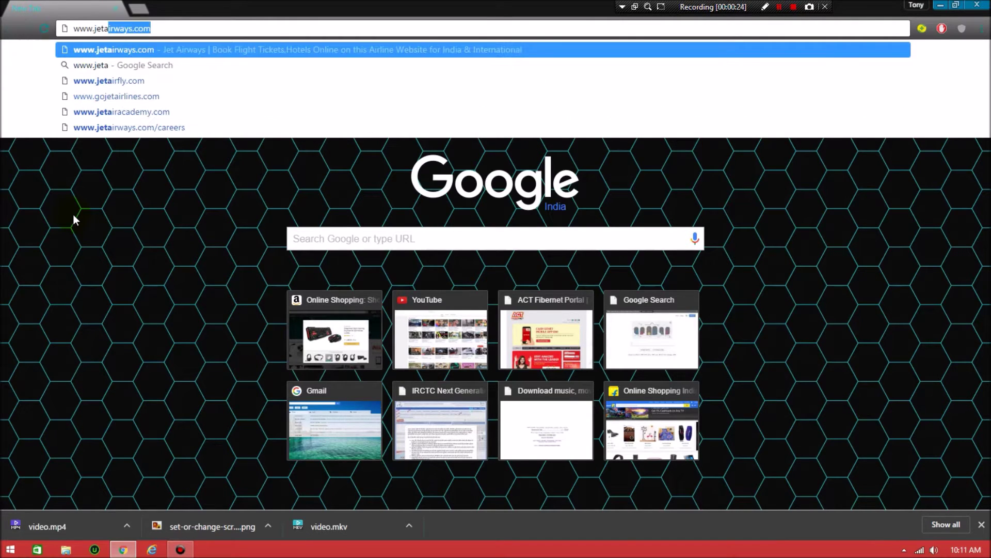
text(.com)
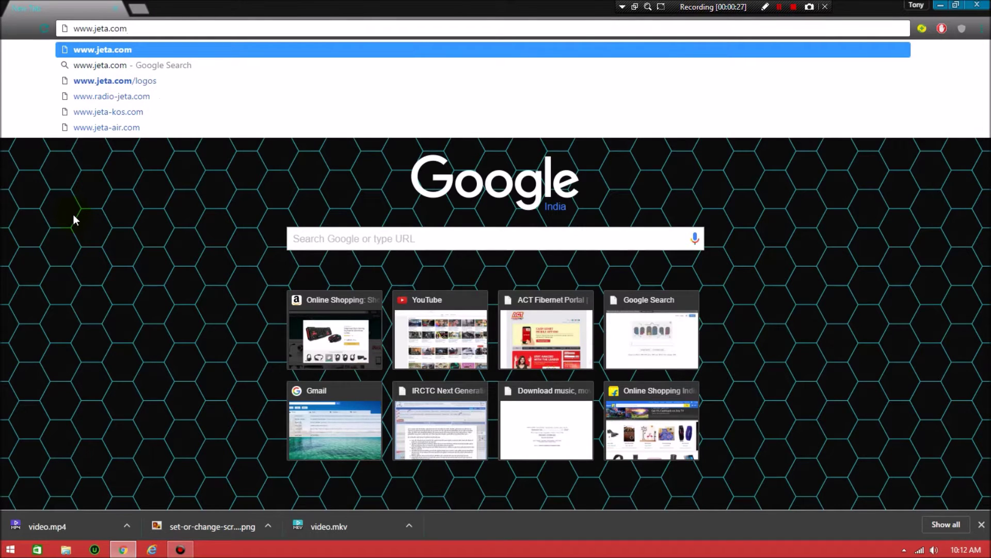
key(Return)
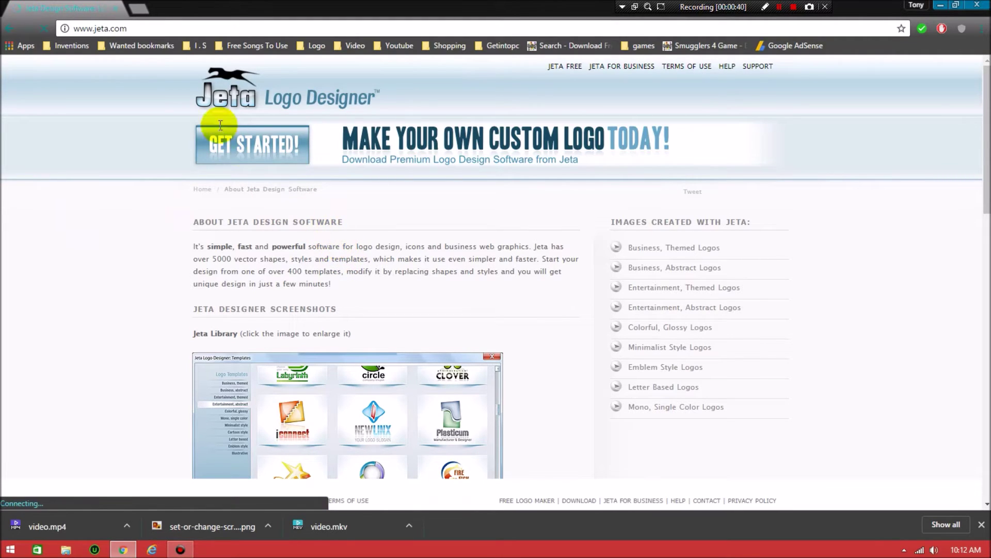
- Start the free jeta130_free download with jeta.com's GET STARTED! button
click(765, 7)
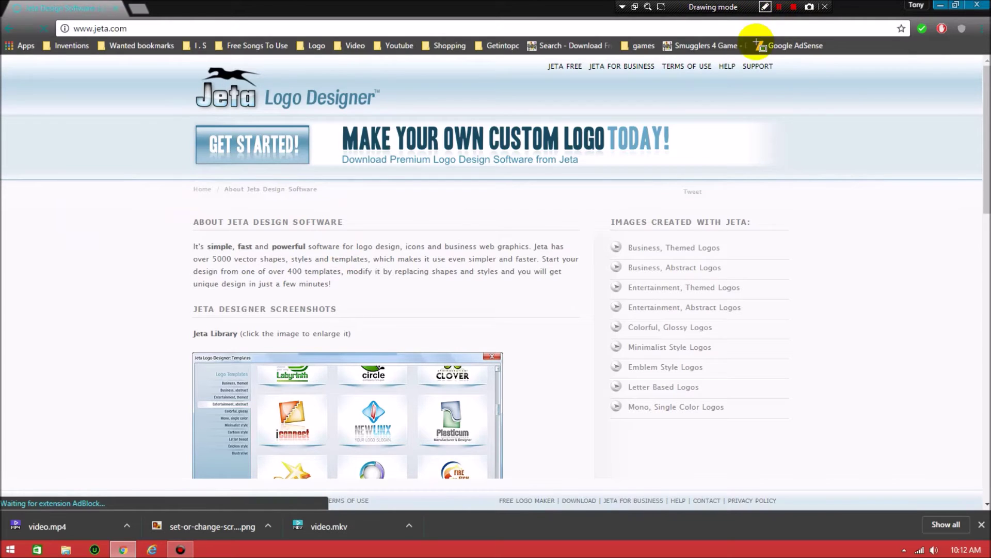
click(844, 57)
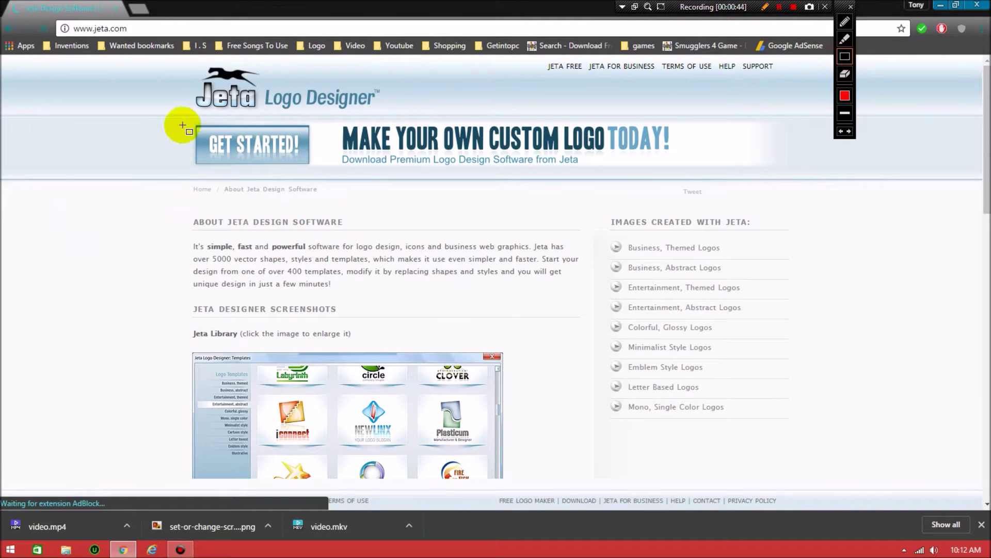
drag(190, 120, 314, 170)
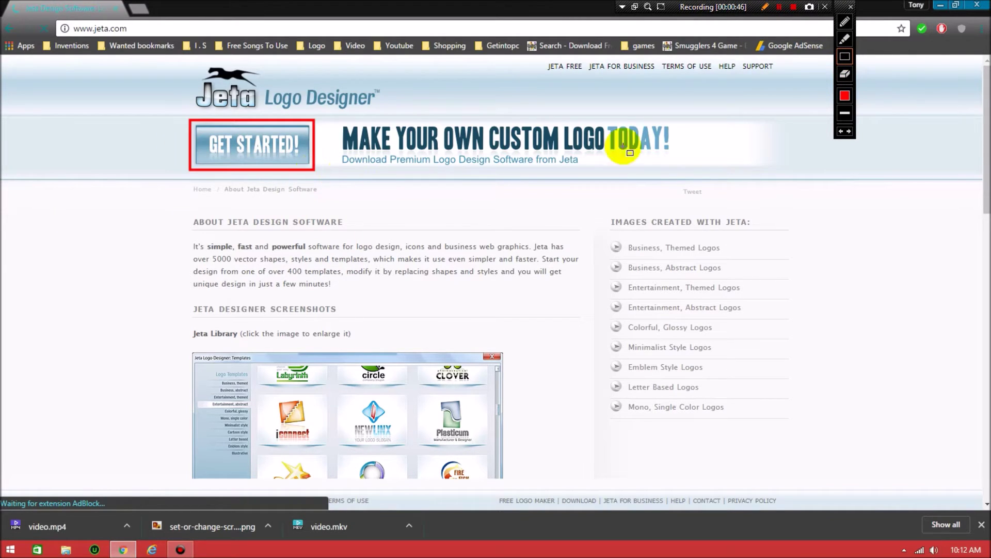
click(765, 7)
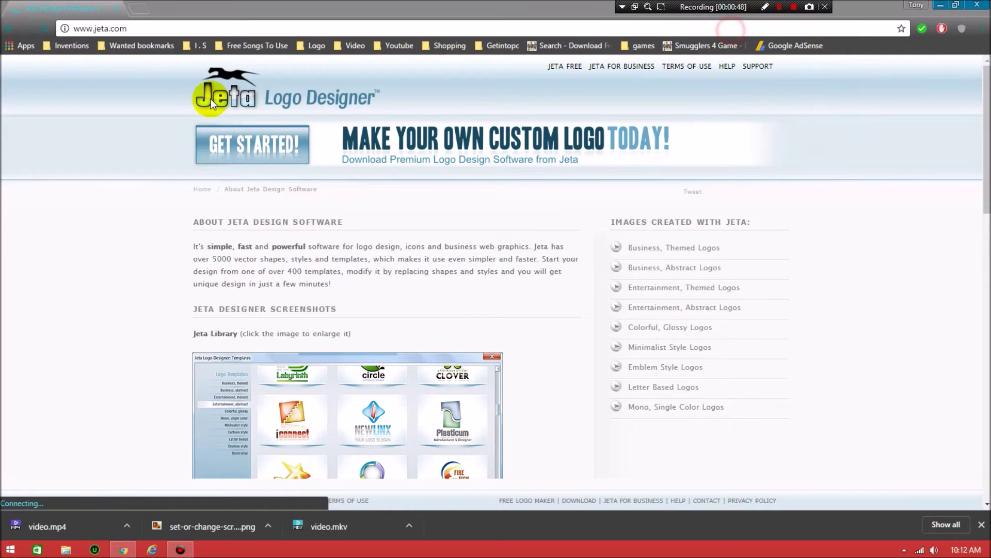
click(219, 142)
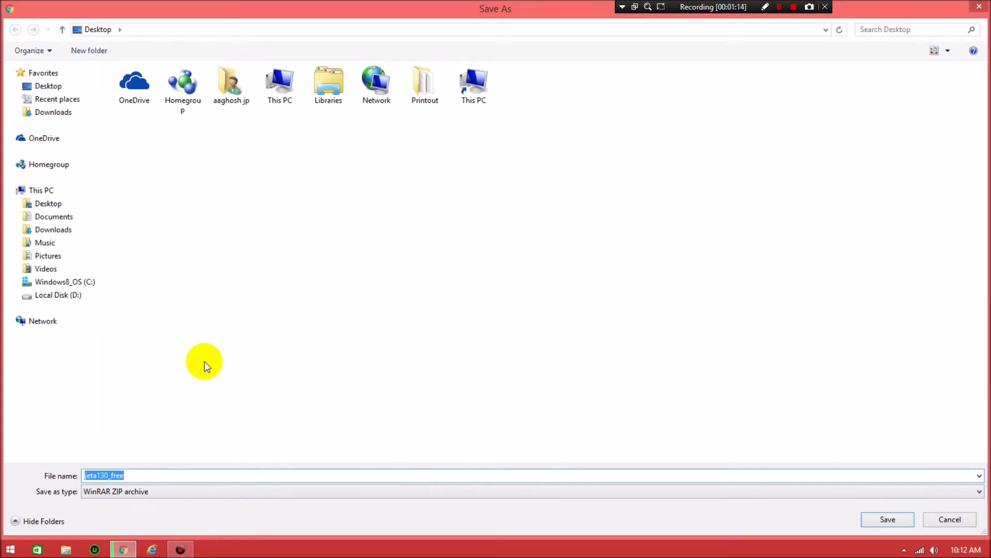
- Save jeta130_free.zip to the Desktop, then switch to the desktop once it downloads
click(876, 519)
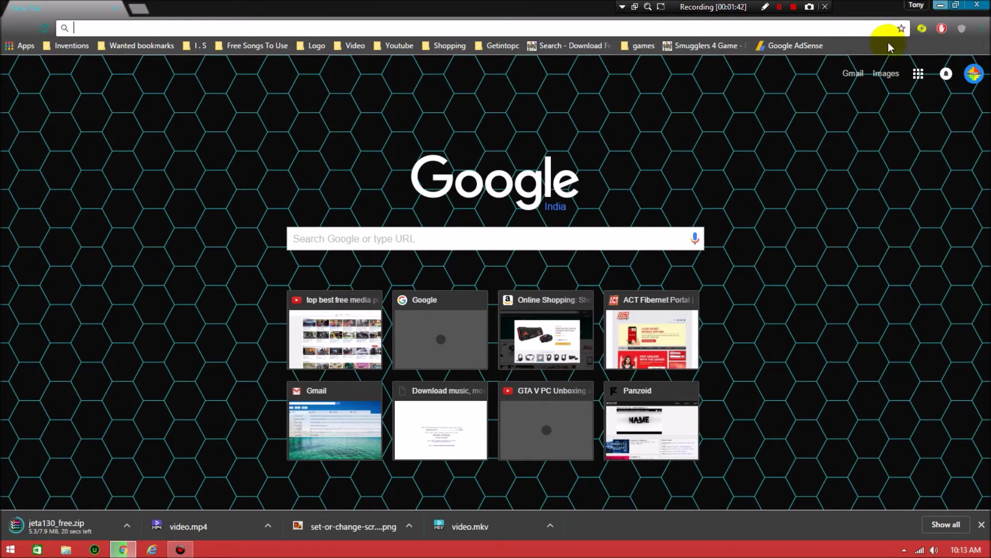
key(super+d)
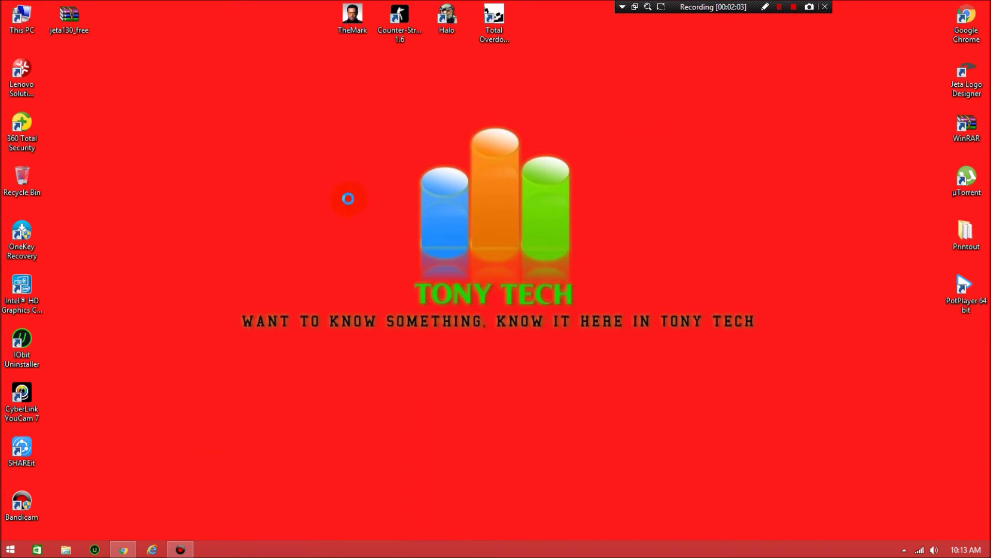
- Refresh the desktop and open the downloaded jeta130_free archive in WinRAR
right_click(333, 158)
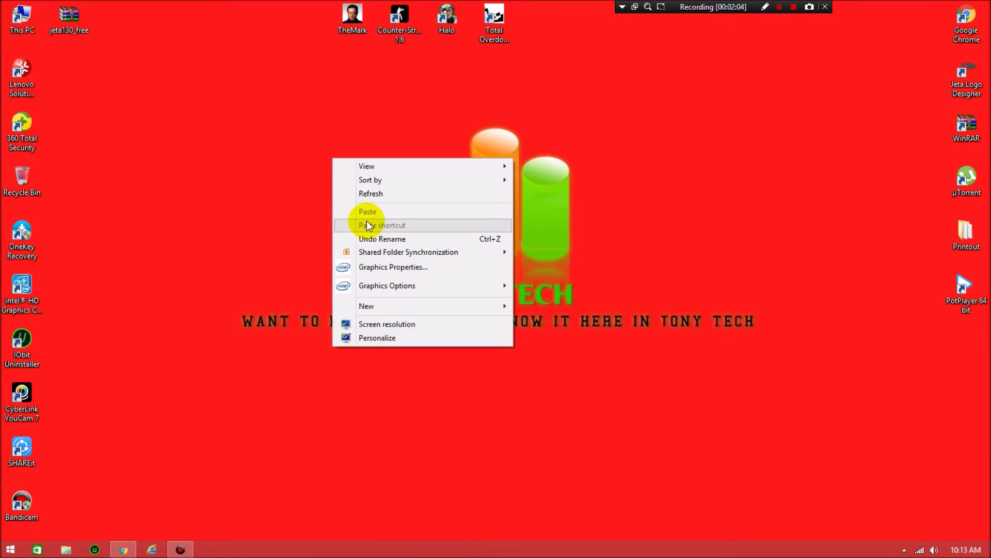
click(371, 194)
double_click(65, 18)
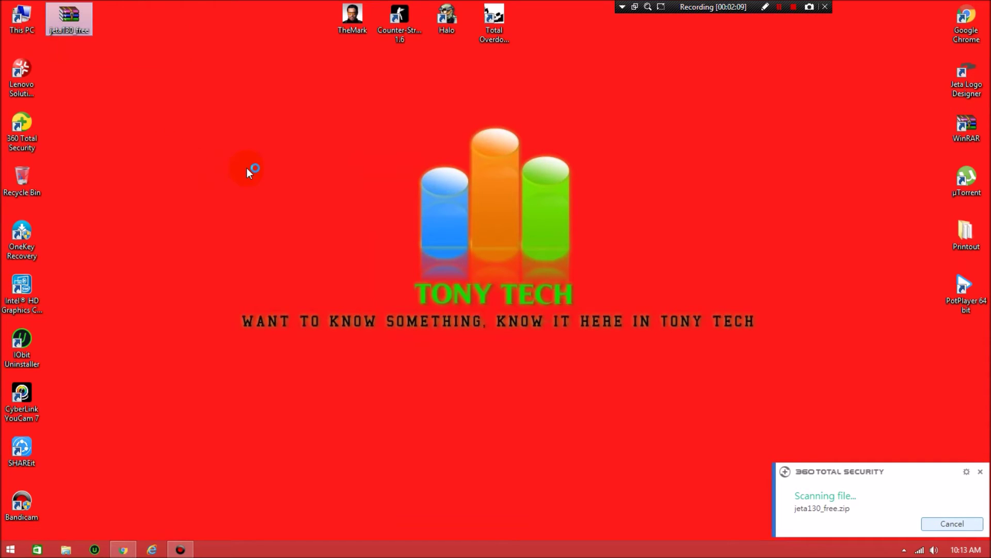
click(671, 412)
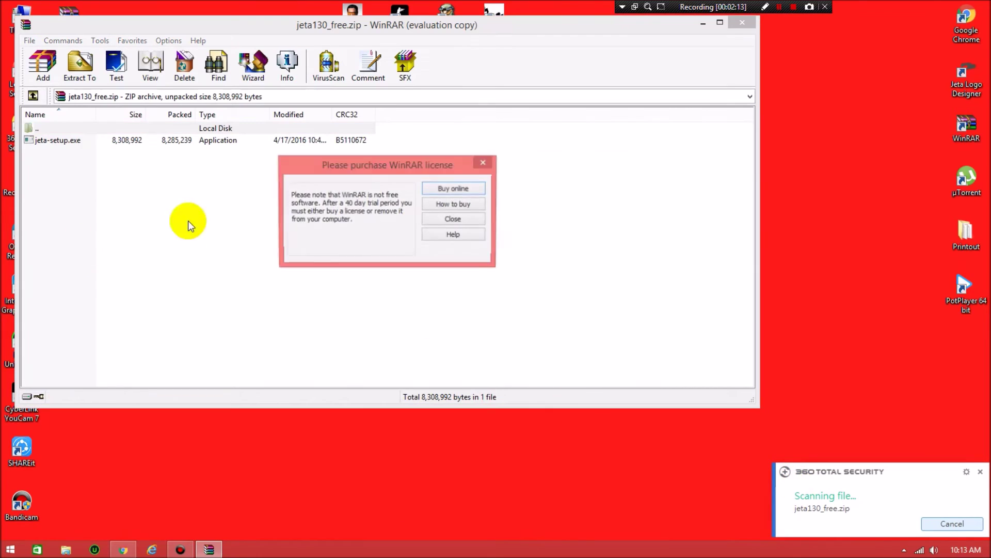
- Dismiss the WinRAR license reminder, run jeta-setup.exe, and close the archive window
click(484, 164)
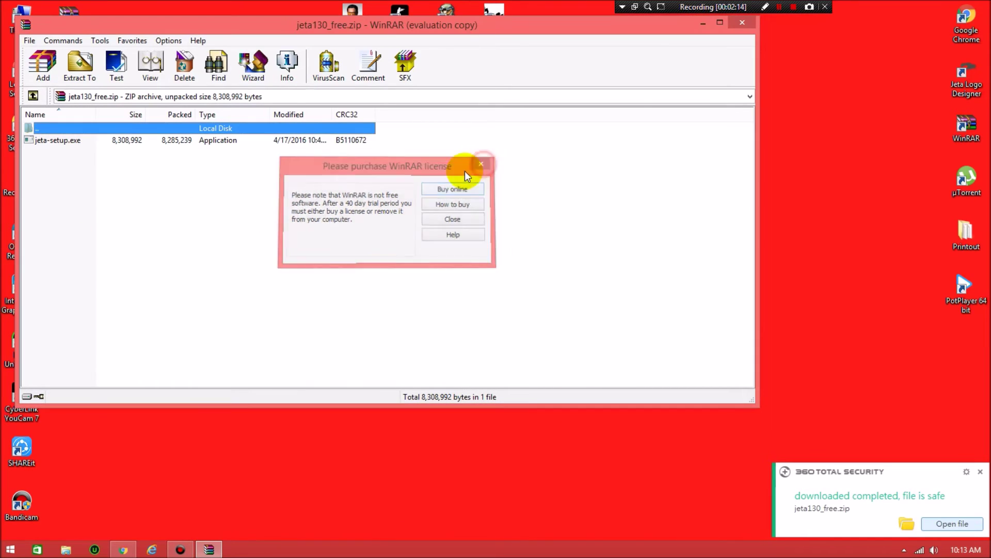
double_click(202, 141)
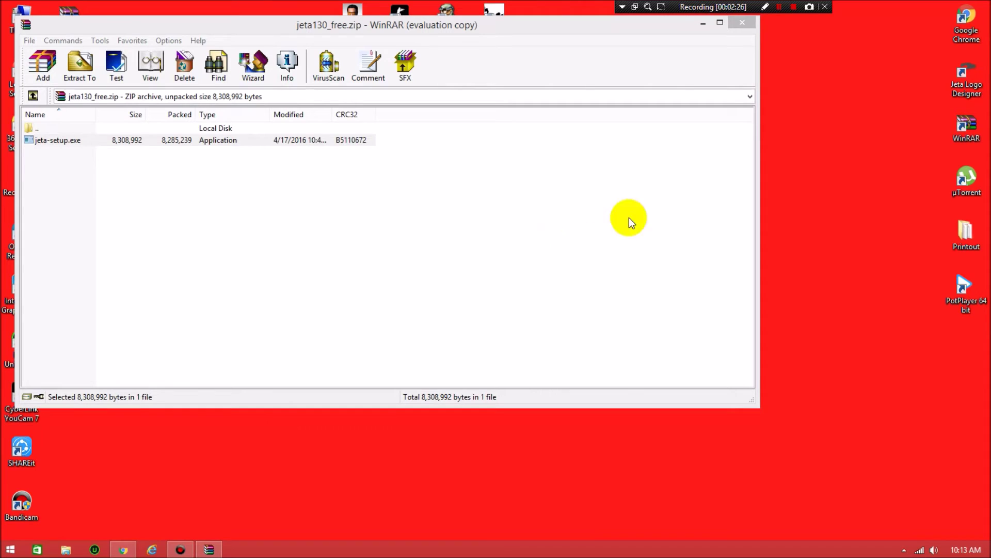
click(742, 23)
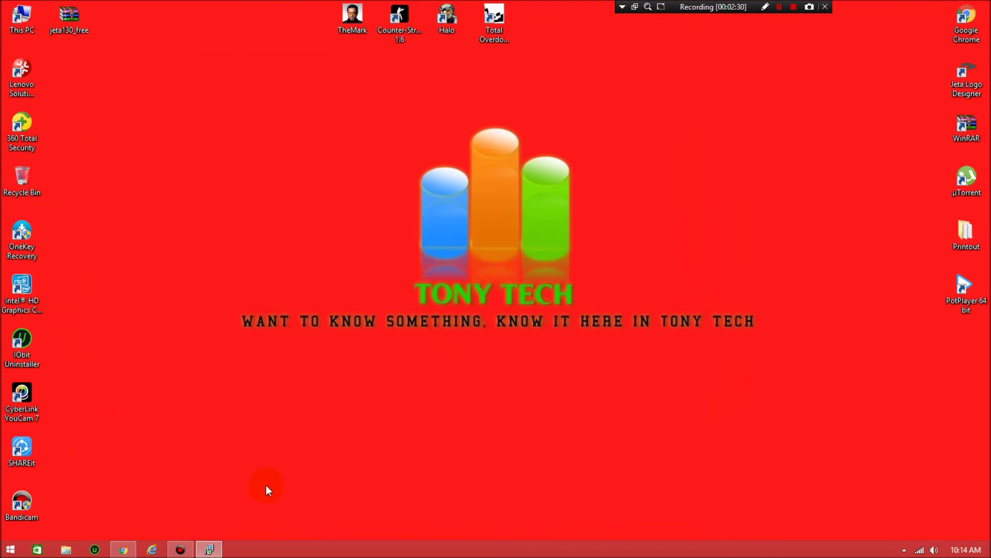
- Run the setup wizard with the default install folder, Start Menu folder and desktop icon, then install
click(562, 374)
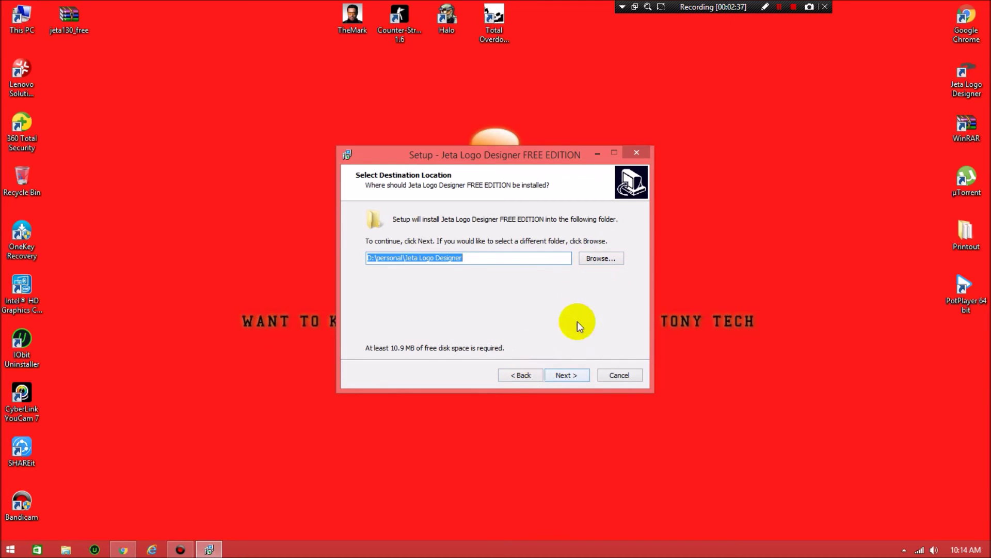
click(566, 375)
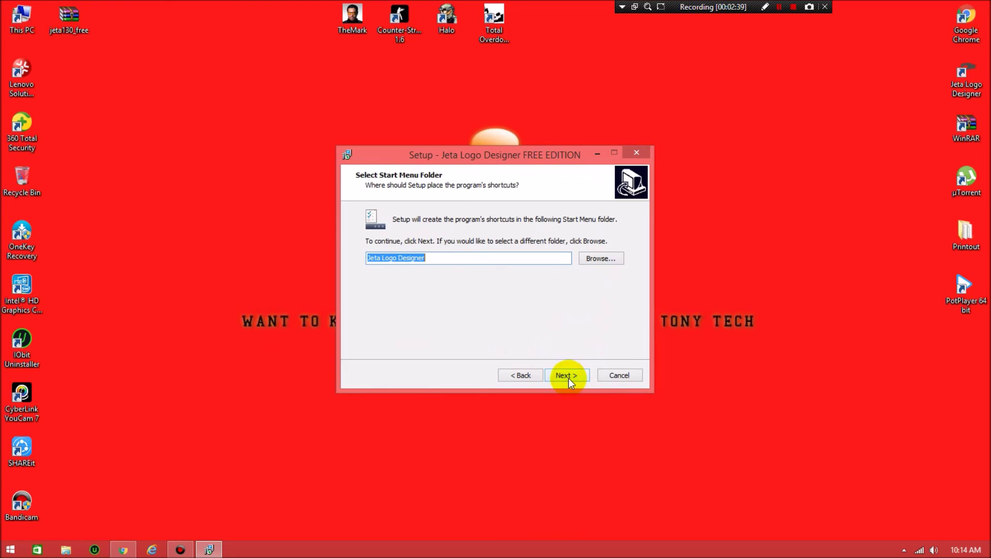
click(563, 374)
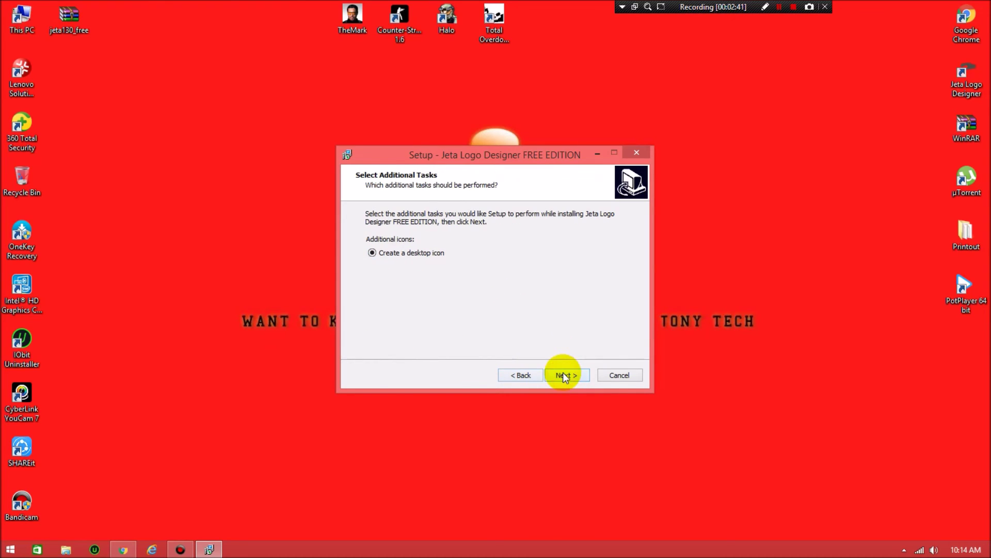
click(560, 375)
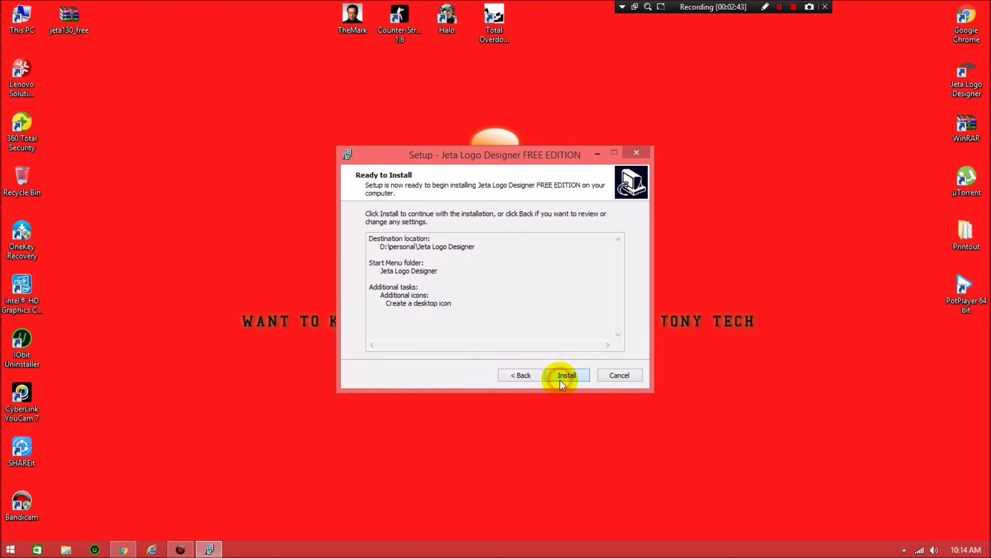
click(559, 379)
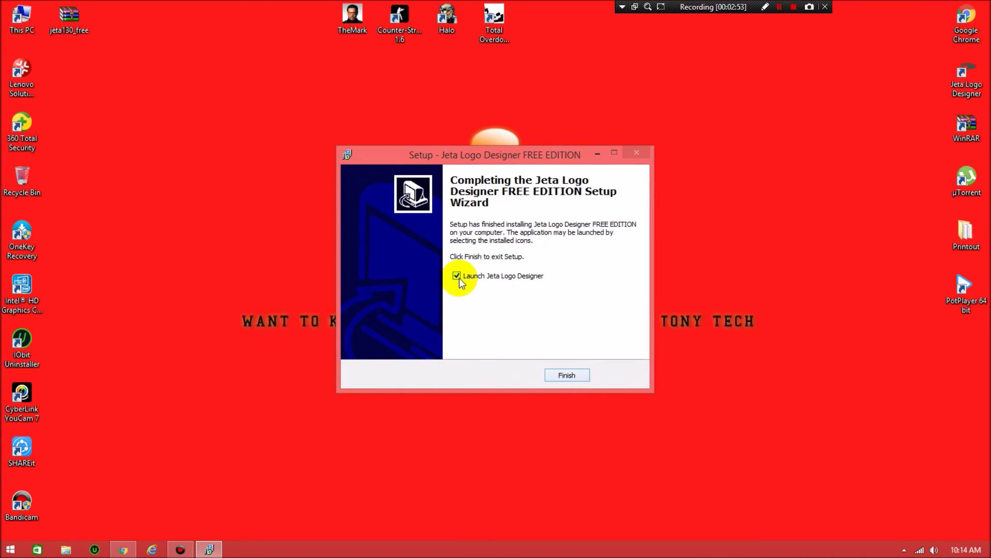
- Finish setup to launch Jeta Logo Designer, scroll through the Free Templates gallery, then close it
click(565, 376)
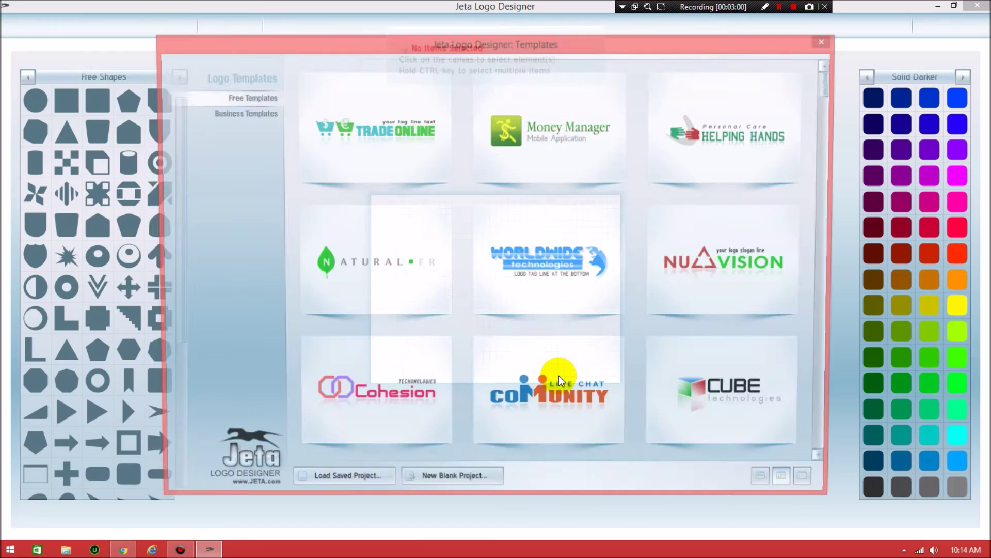
scroll(633, 349, down, 1)
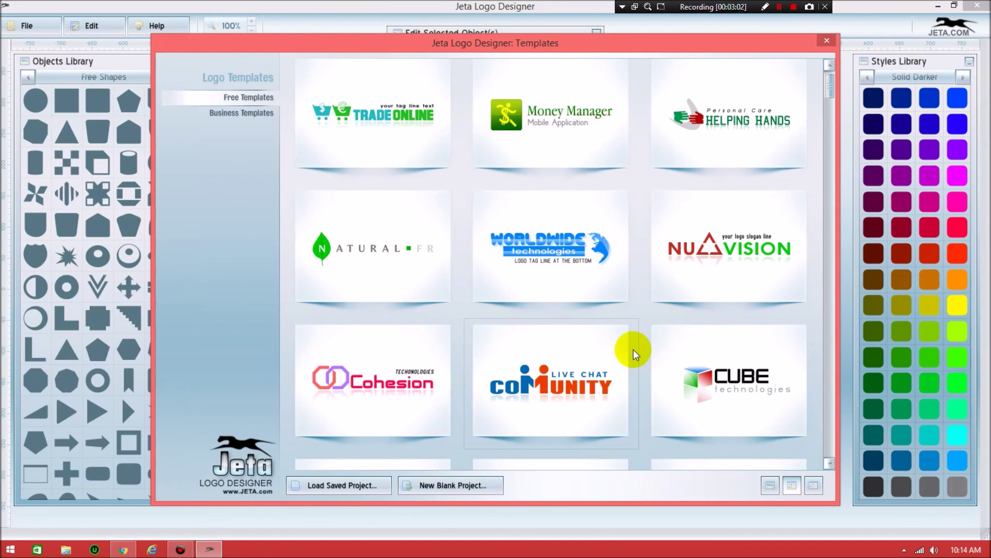
scroll(633, 349, down, 6)
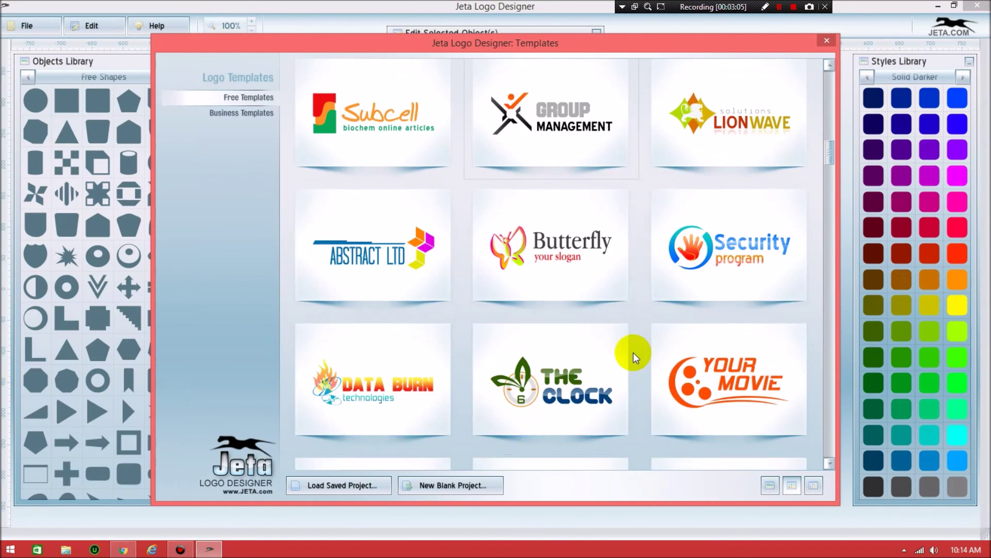
scroll(633, 352, down, 7)
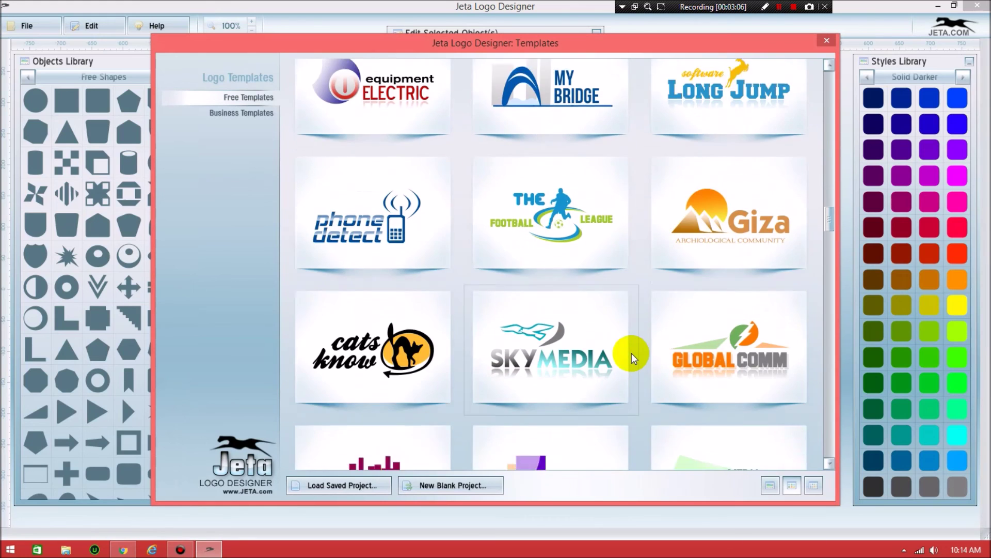
scroll(631, 353, down, 3)
scroll(631, 353, down, 10)
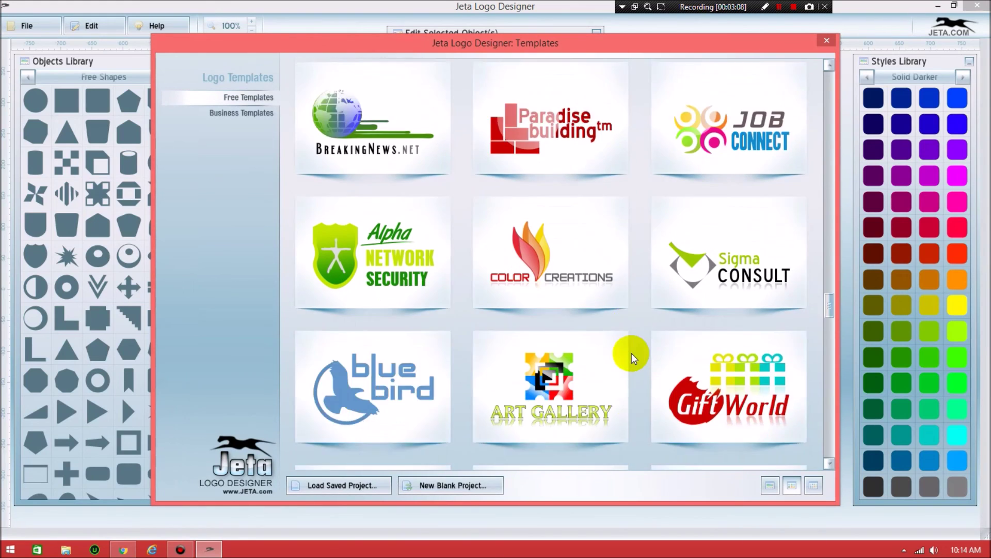
scroll(665, 318, down, 3)
click(827, 40)
- Close the Jeta Logo Designer main window
click(966, 10)
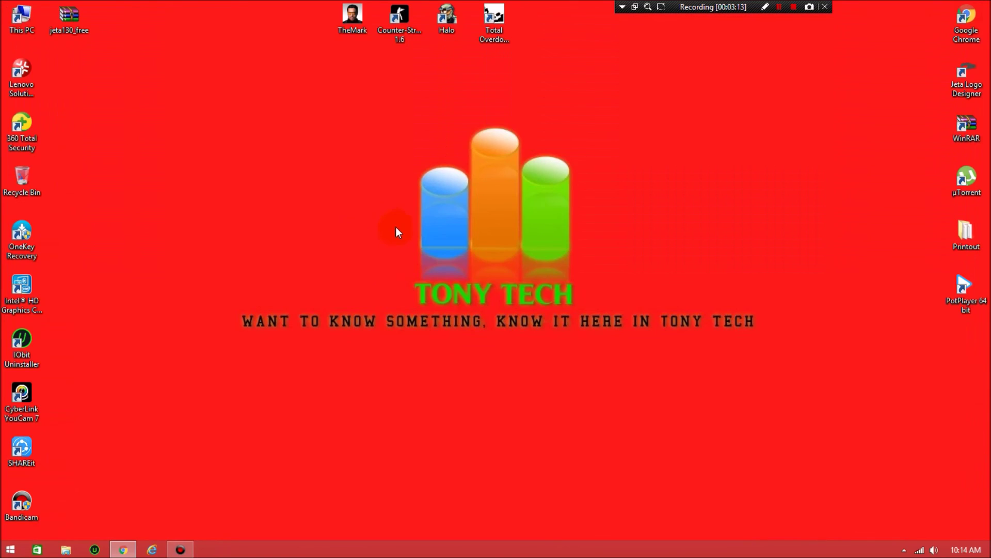